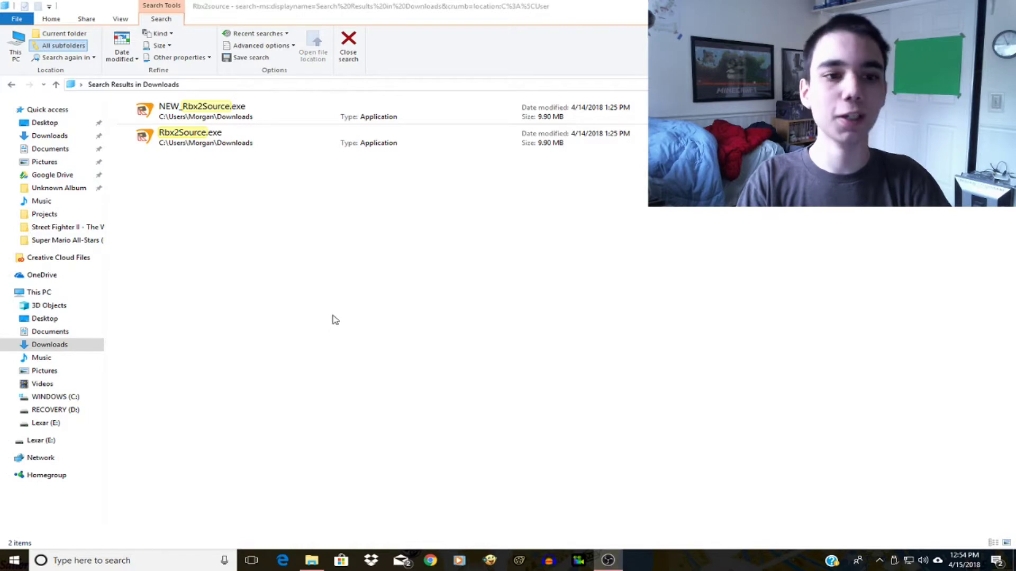
Step: Select NEW_Rbx2Source.exe in the Downloads search results for 'Rbx2source'
{"action": "left_click", "coordinate": [221, 283]}
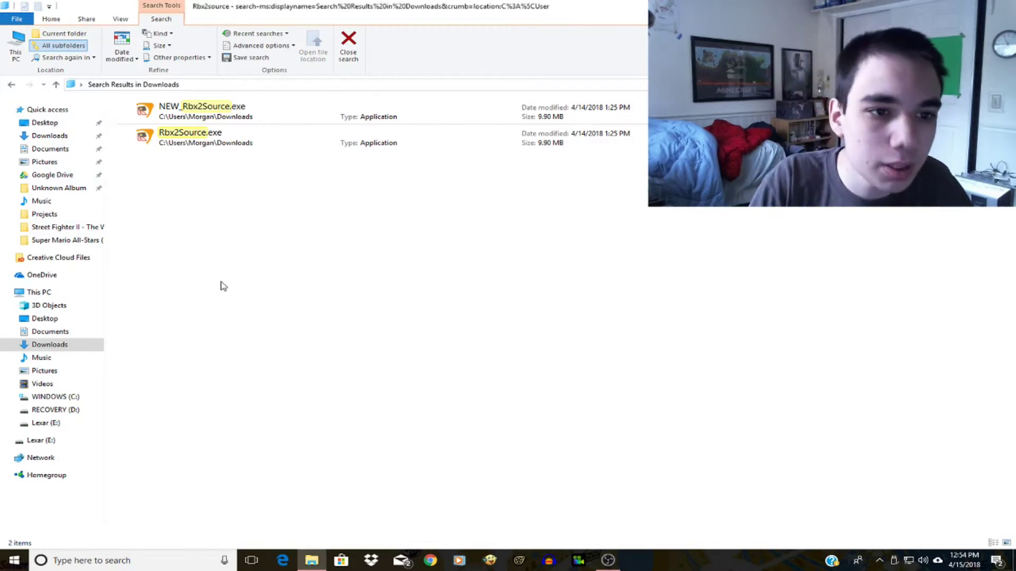
{"action": "left_click", "coordinate": [245, 113]}
Step: Launch NEW_Rbx2Source.exe from its context menu to open Rbx2Source v2.08
{"action": "right_click", "coordinate": [245, 114]}
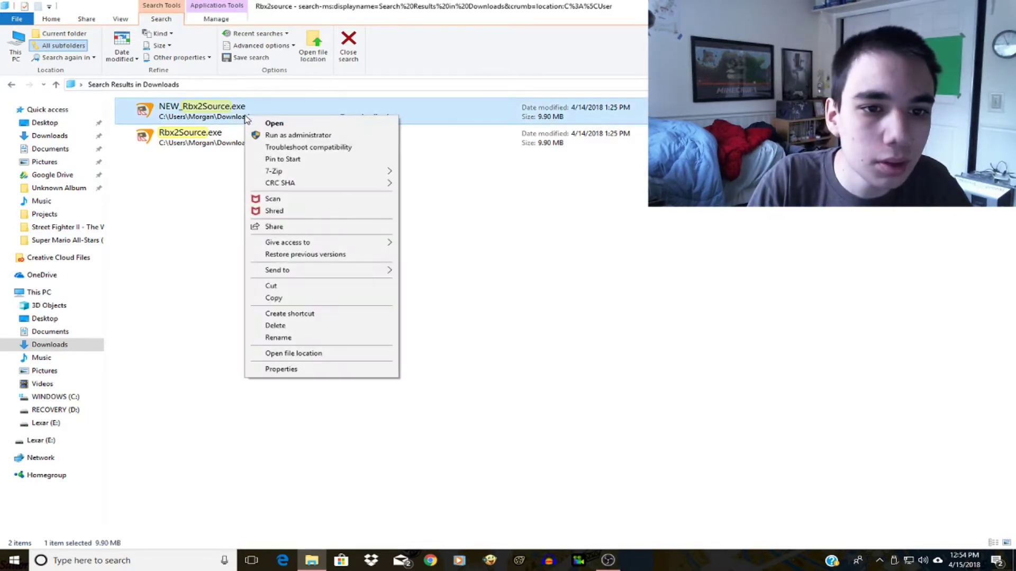
{"action": "left_click", "coordinate": [304, 125]}
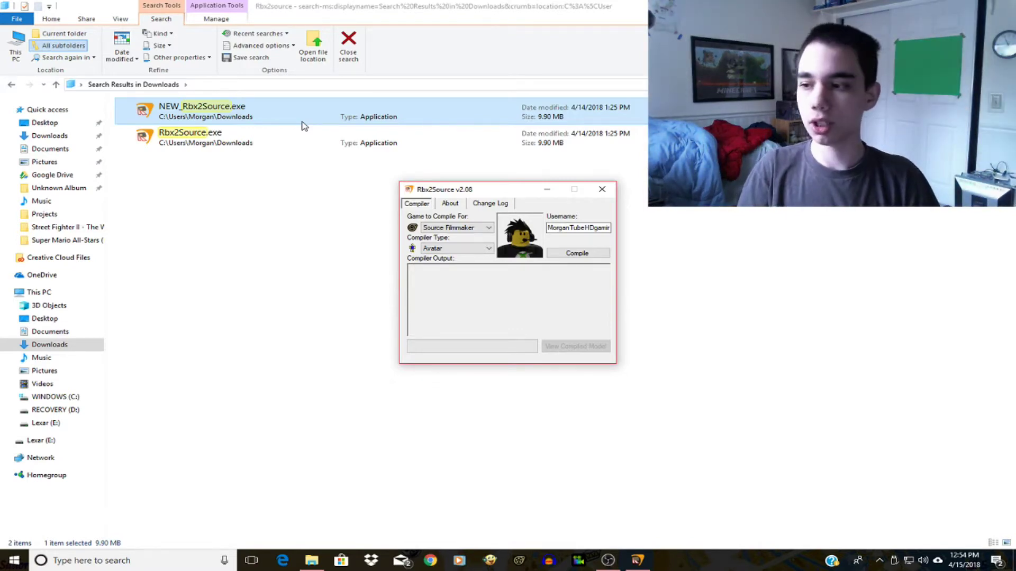
{"action": "left_click", "coordinate": [465, 211]}
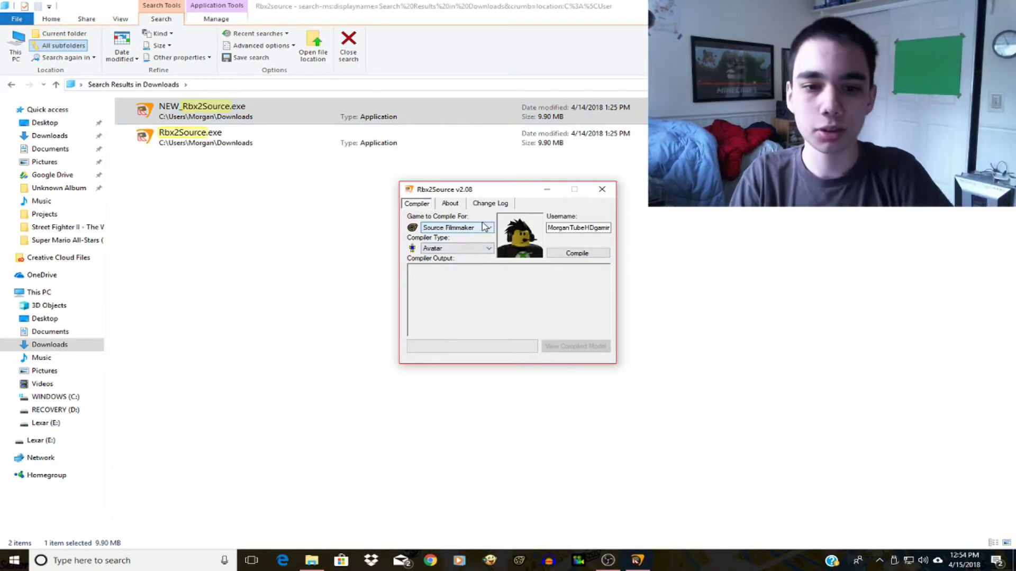
Step: Try Garry's Mod as the target game, then leave it on Source Filmmaker
{"action": "left_click", "coordinate": [451, 228]}
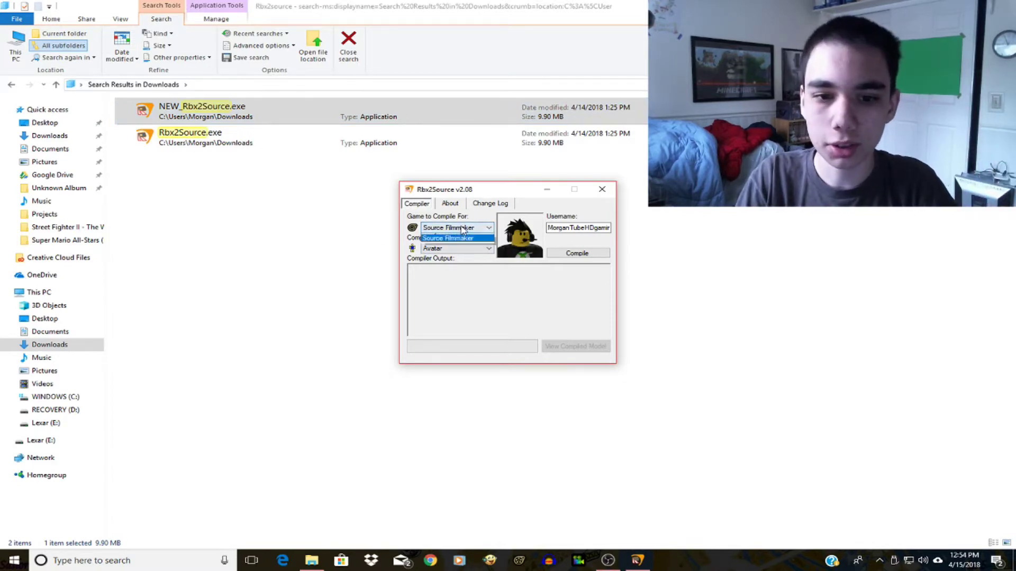
{"action": "left_click", "coordinate": [463, 237]}
{"action": "left_click", "coordinate": [467, 233]}
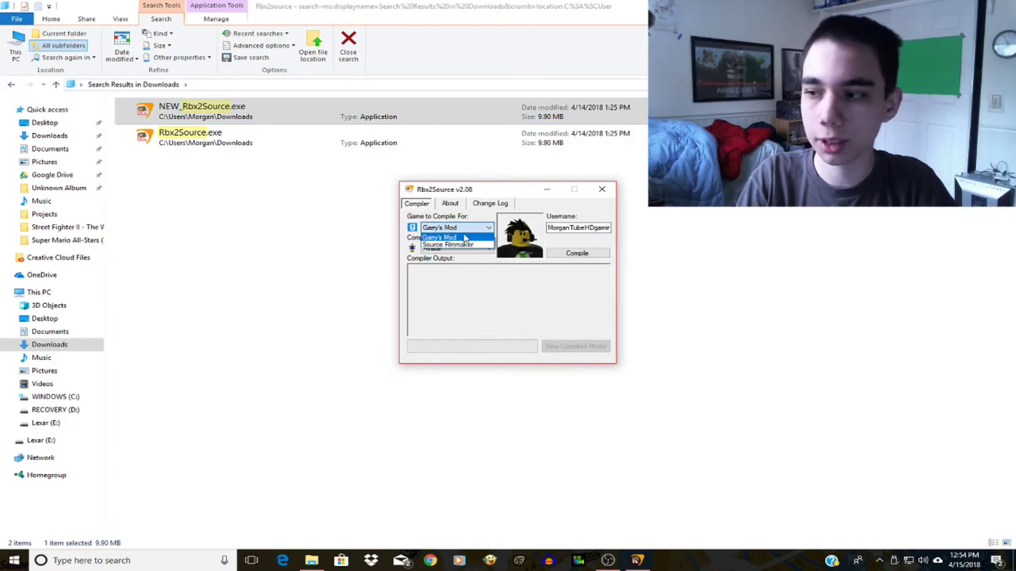
{"action": "left_click", "coordinate": [460, 244]}
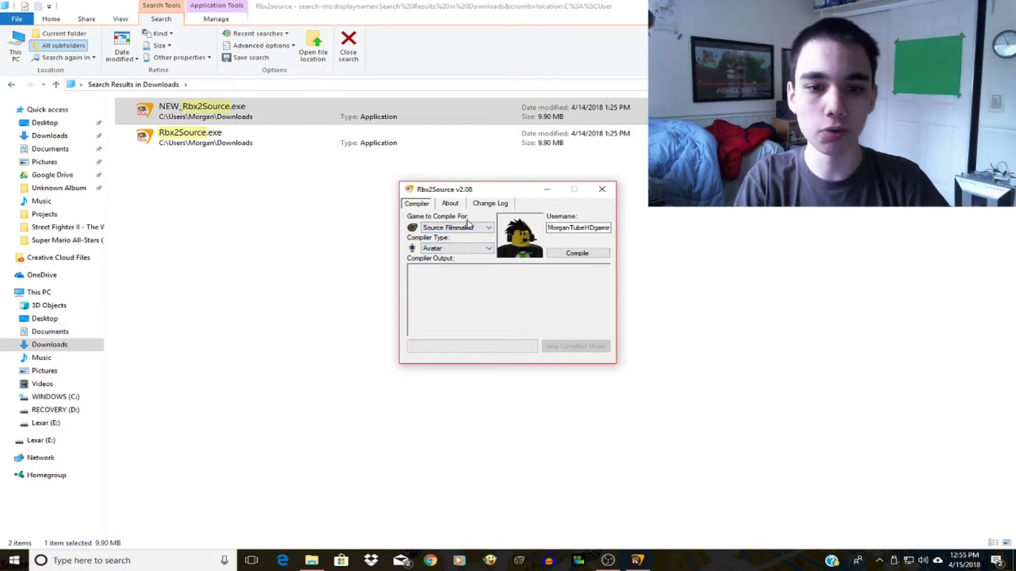
{"action": "left_click", "coordinate": [463, 228]}
{"action": "left_click", "coordinate": [453, 244]}
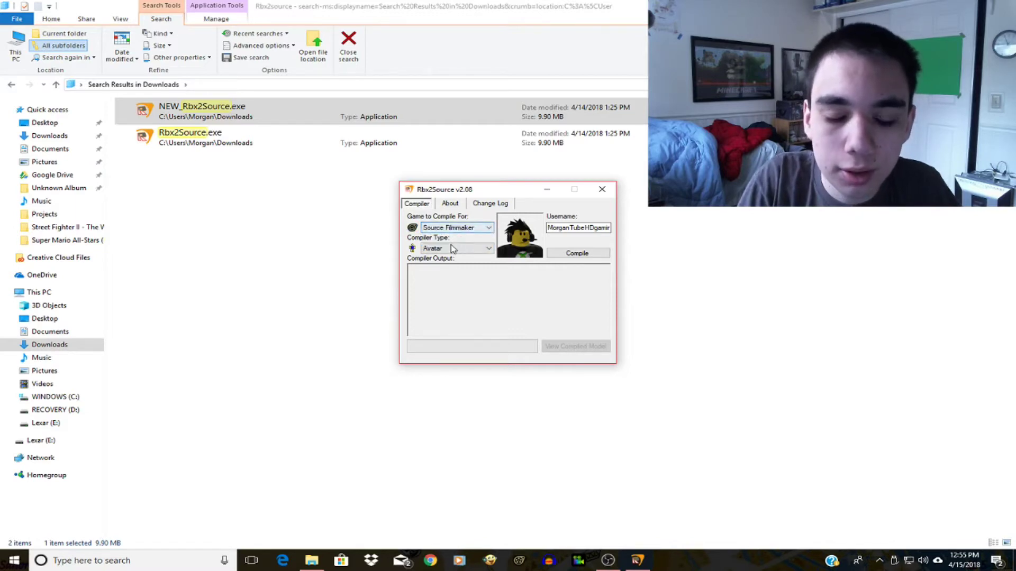
Step: Keep Compiler Type on Avatar and set Game to Compile For to Garry's Mod
{"action": "left_click", "coordinate": [451, 246]}
{"action": "left_click", "coordinate": [447, 258]}
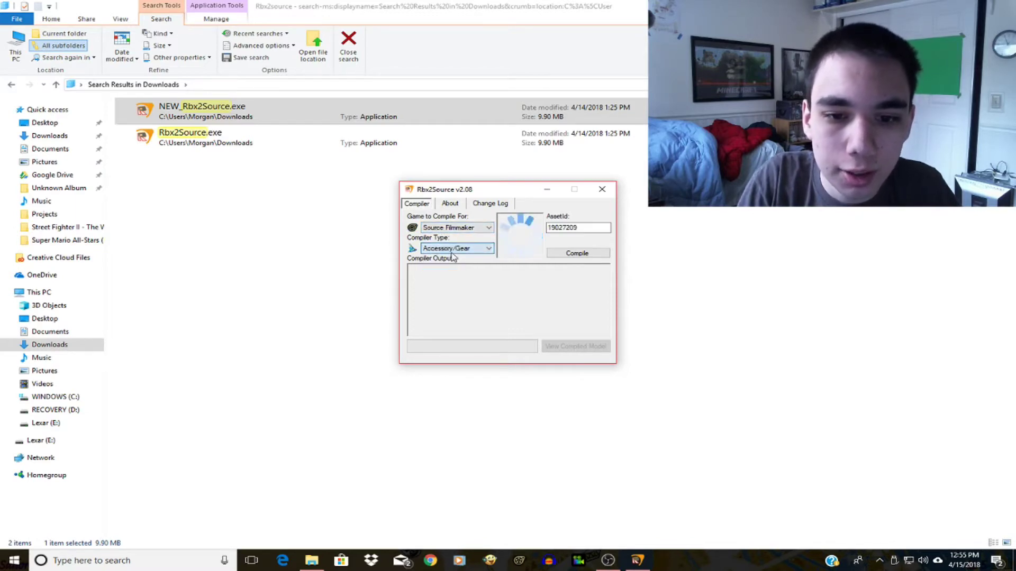
{"action": "left_click", "coordinate": [455, 248]}
{"action": "left_click", "coordinate": [457, 266]}
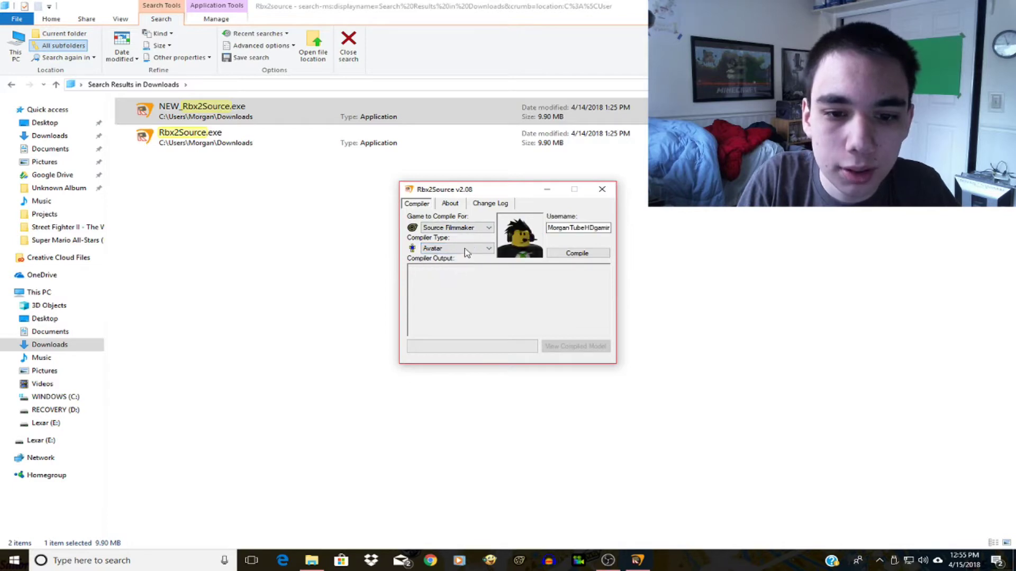
{"action": "left_click", "coordinate": [465, 250]}
{"action": "left_click", "coordinate": [465, 250]}
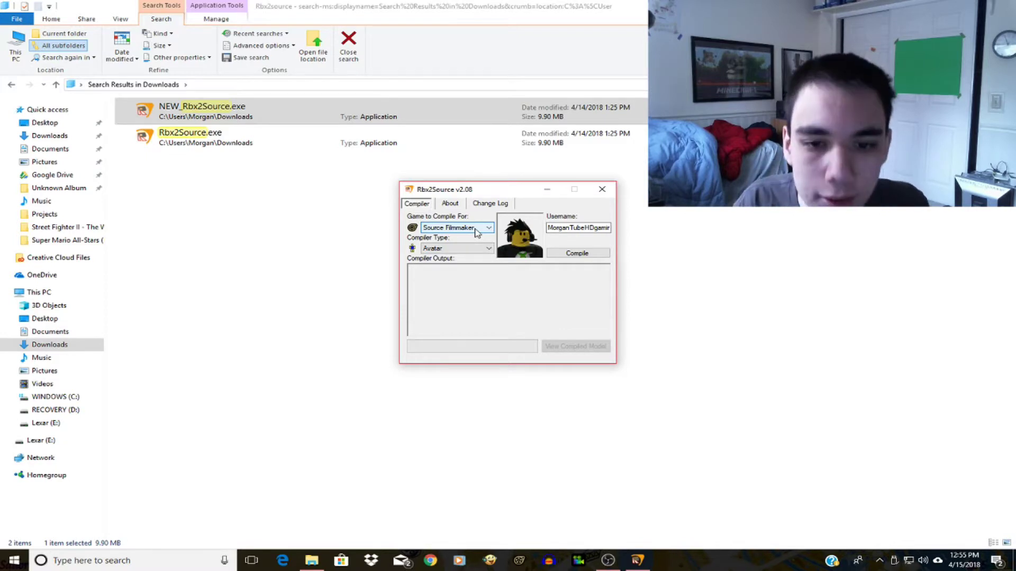
{"action": "left_click", "coordinate": [476, 230]}
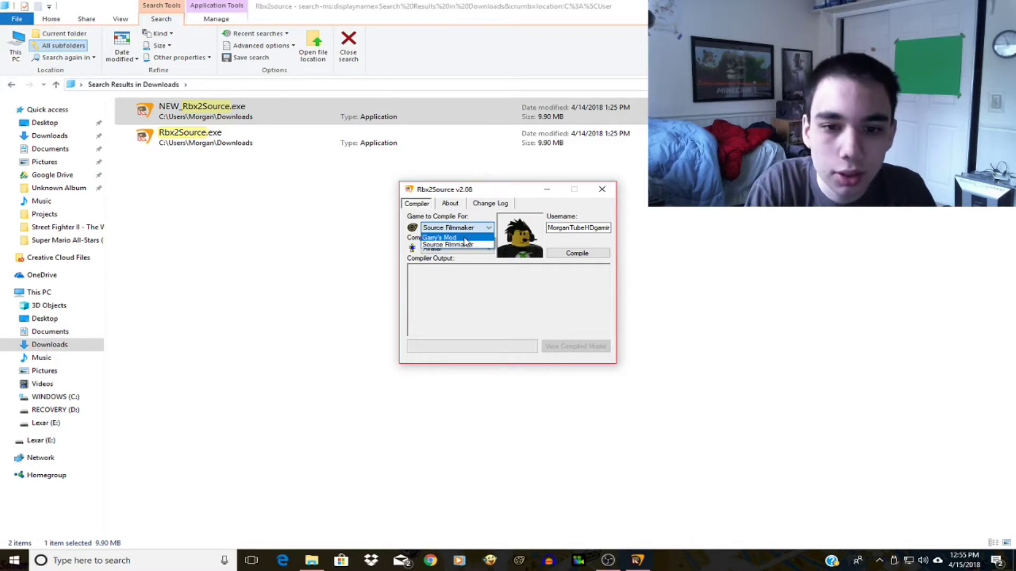
{"action": "left_click", "coordinate": [455, 237]}
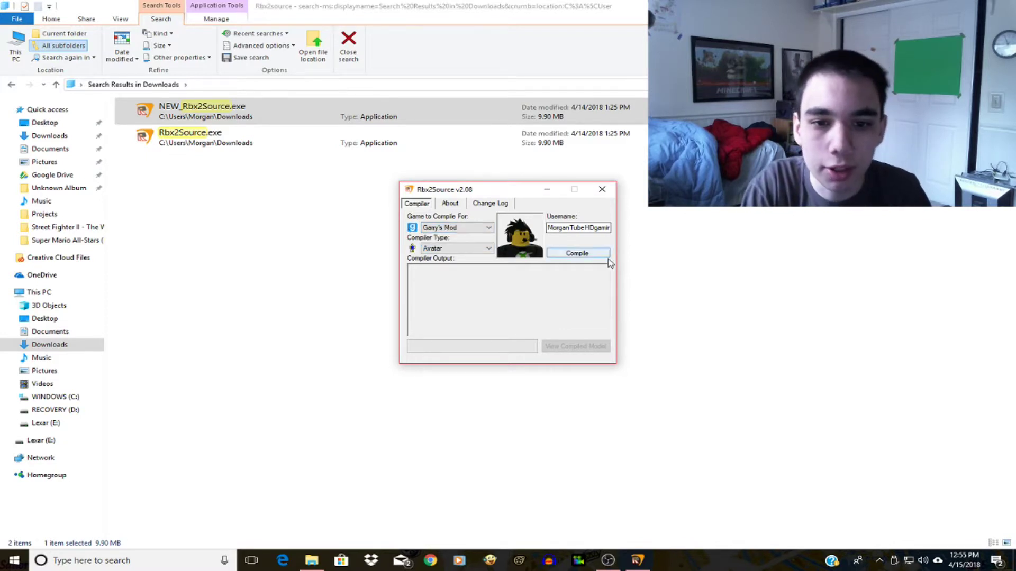
Step: Compile the avatar (finished in about 11.19 s), then set Game to Compile For to Source Filmmaker
{"action": "left_click", "coordinate": [567, 254]}
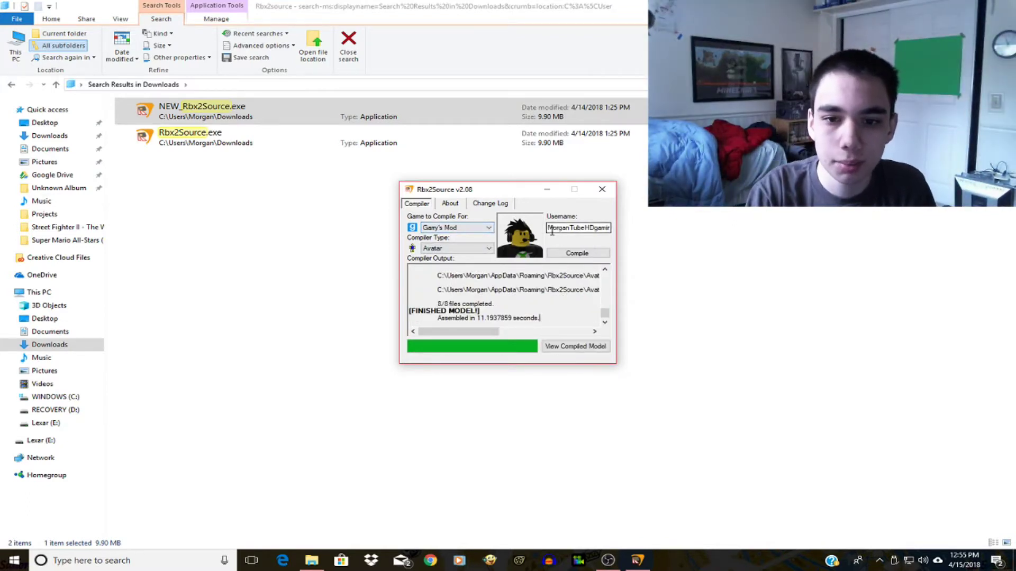
{"action": "left_click_drag", "start_coordinate": [591, 227], "coordinate": [618, 228]}
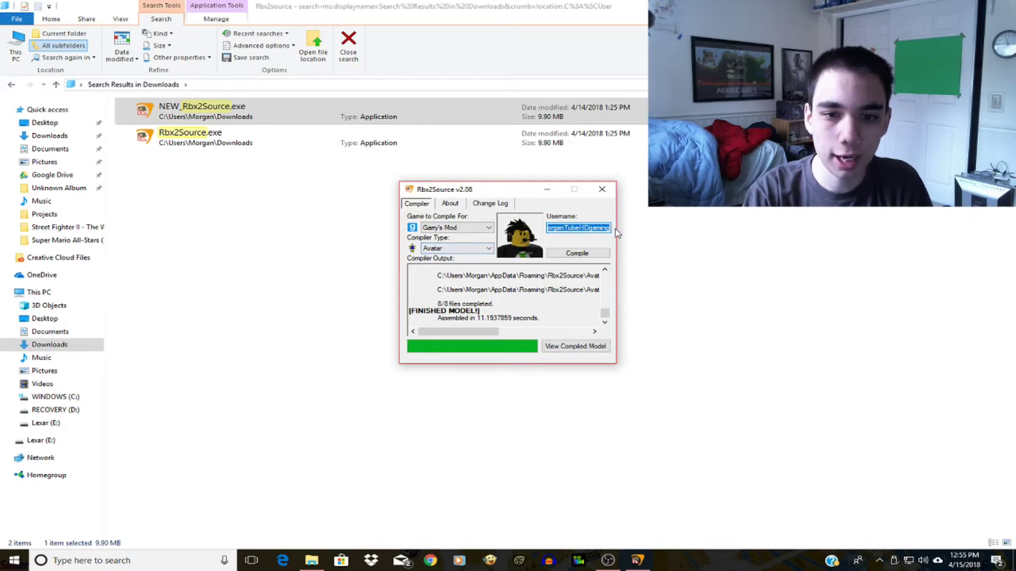
{"action": "left_click", "coordinate": [453, 254]}
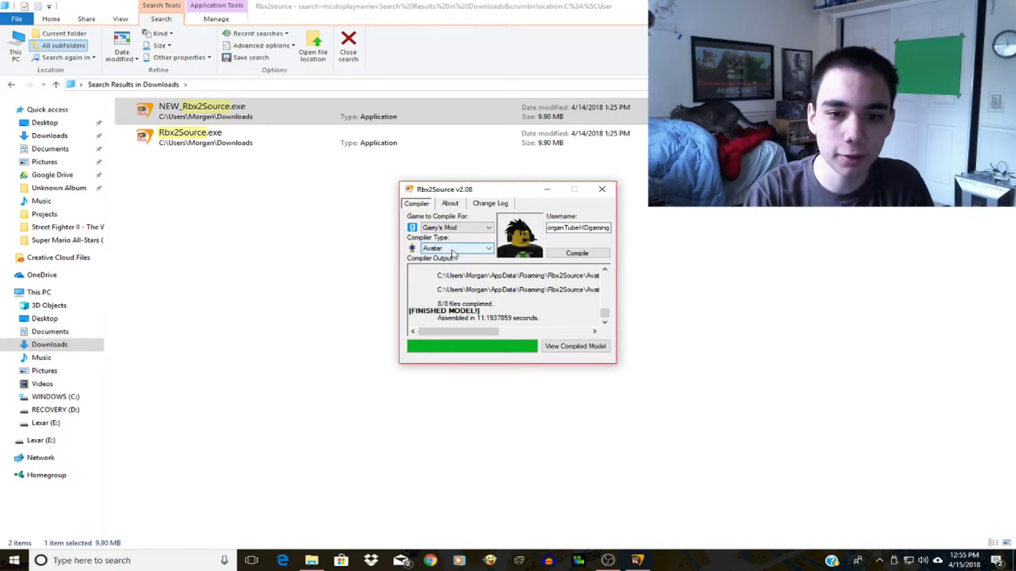
{"action": "left_click", "coordinate": [456, 228]}
{"action": "left_click", "coordinate": [450, 241]}
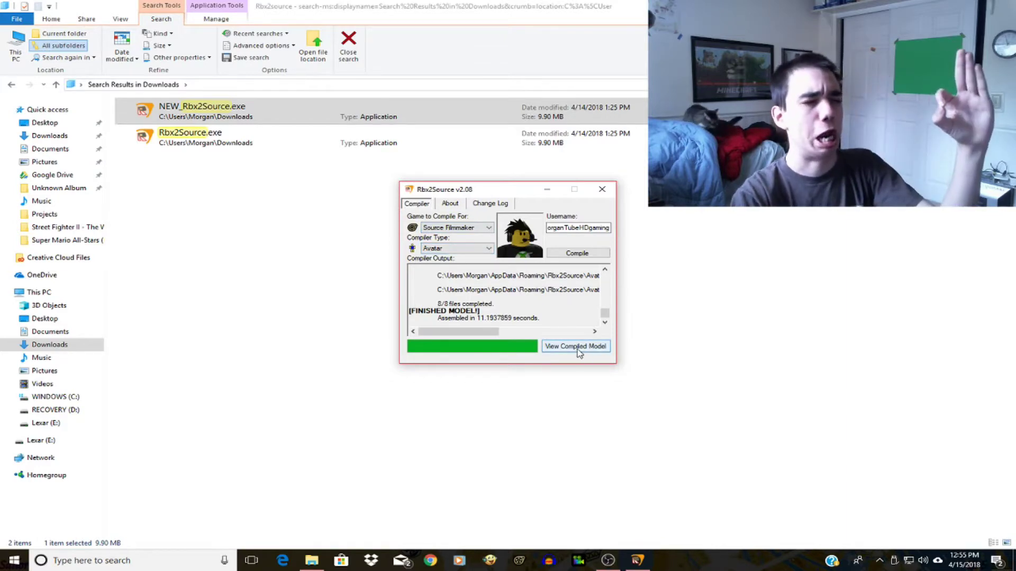
Step: Dismiss the missing gameinfo.txt error and recompile the avatar for Source Filmmaker
{"action": "left_click", "coordinate": [560, 344]}
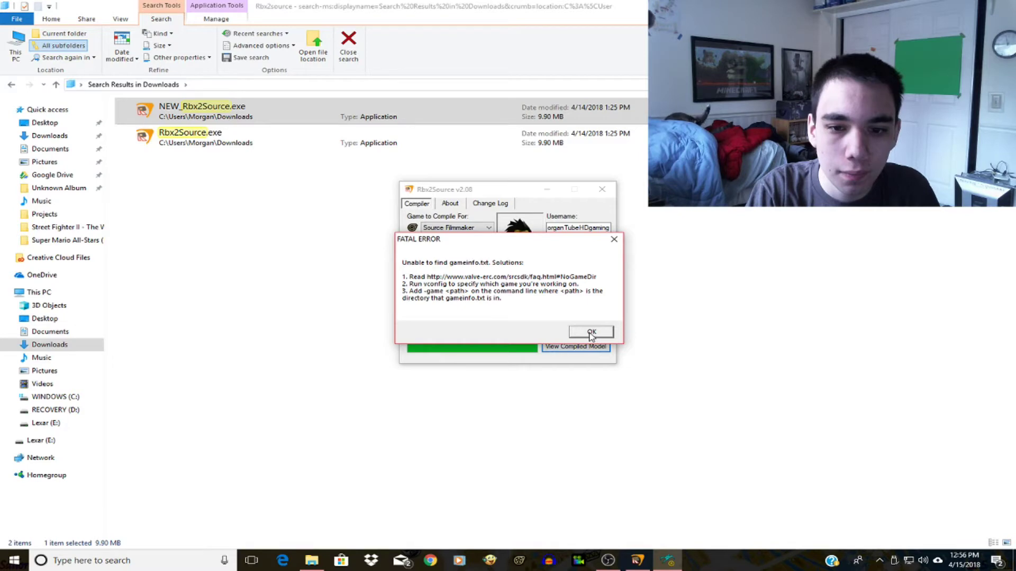
{"action": "left_click", "coordinate": [591, 332]}
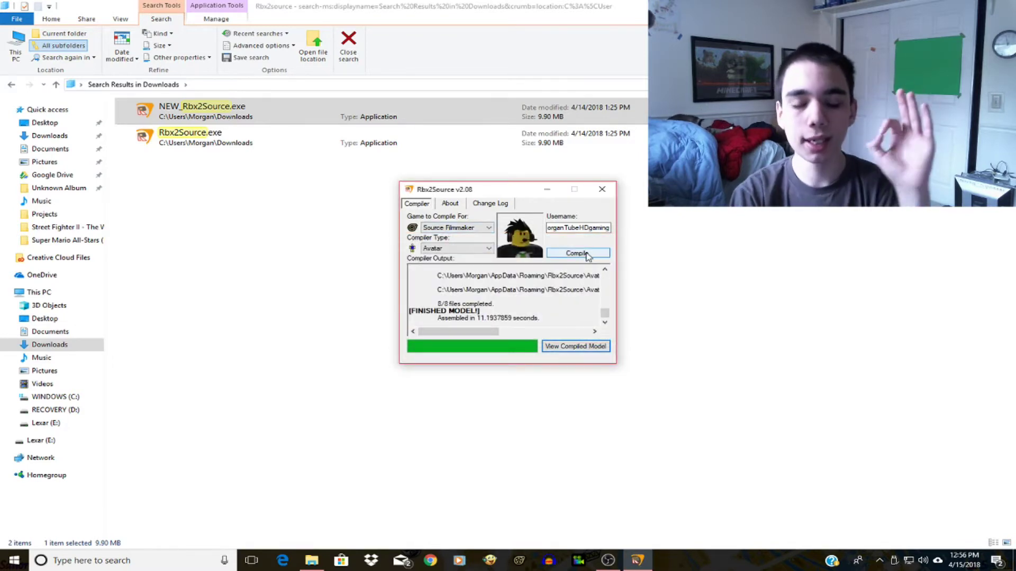
{"action": "left_click", "coordinate": [489, 228]}
{"action": "left_click", "coordinate": [450, 235]}
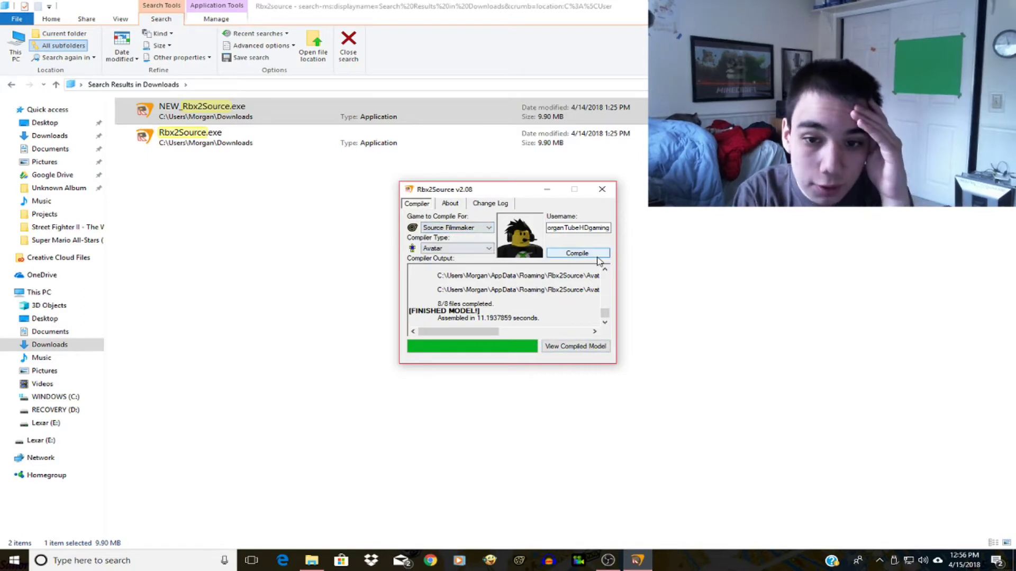
{"action": "left_click", "coordinate": [588, 257]}
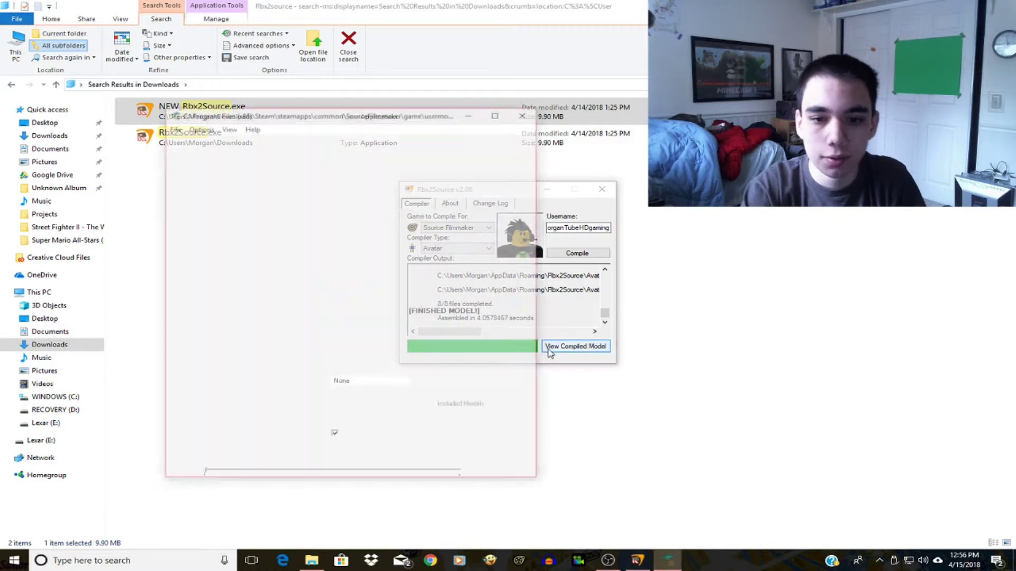
Step: Rotate and zoom out on the avatar preview, then close Half-Life Model Viewer
{"action": "left_click_drag", "start_coordinate": [254, 197], "coordinate": [336, 206]}
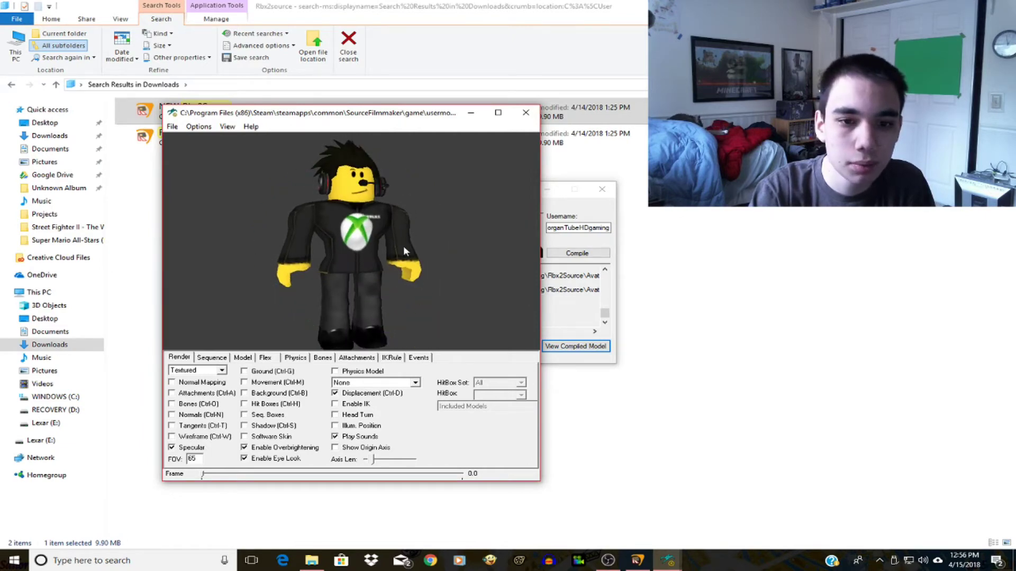
{"action": "right_click_drag", "start_coordinate": [443, 248], "coordinate": [491, 155]}
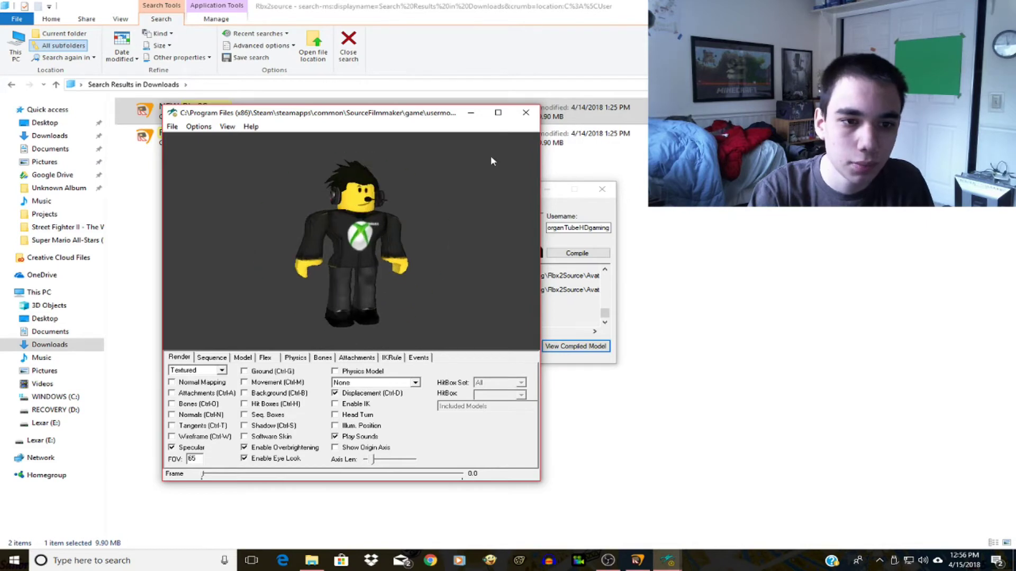
{"action": "left_click", "coordinate": [526, 113]}
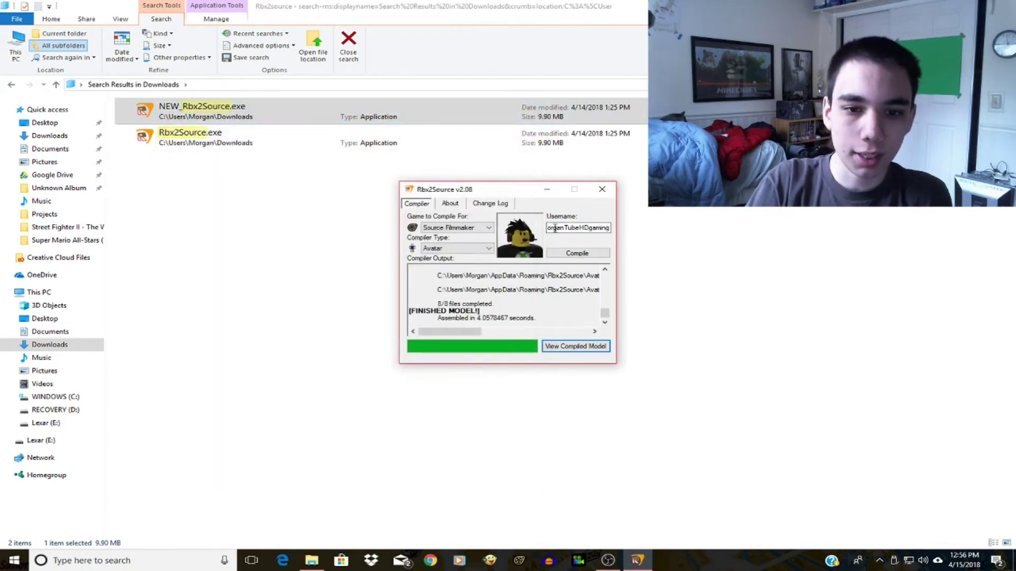
Step: Replace the Username with another Roblox user's name and compile that avatar
{"action": "left_click", "coordinate": [448, 205]}
{"action": "left_click", "coordinate": [416, 205]}
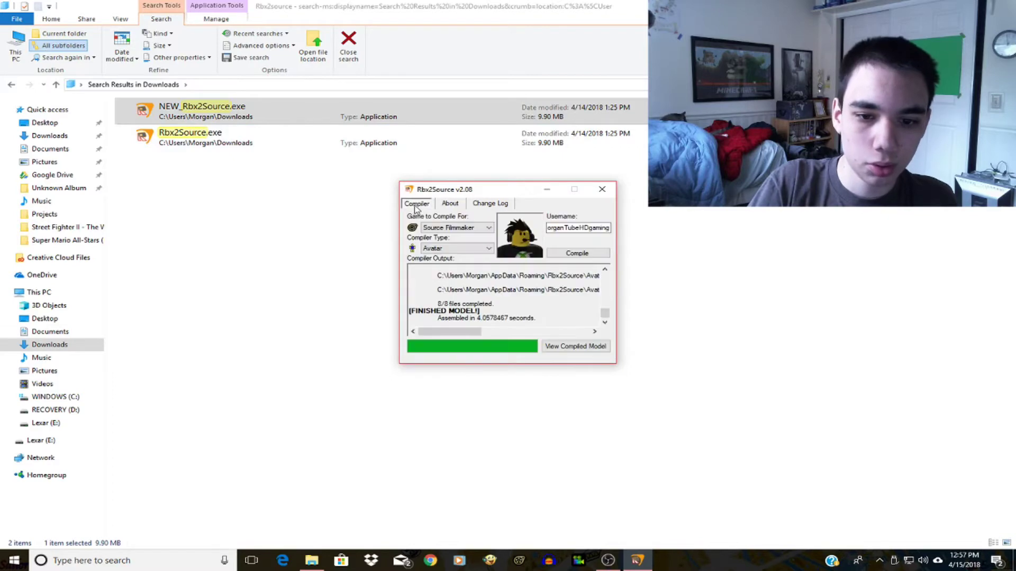
{"action": "double_click", "coordinate": [608, 228]}
{"action": "key", "text": "BackSpace"}
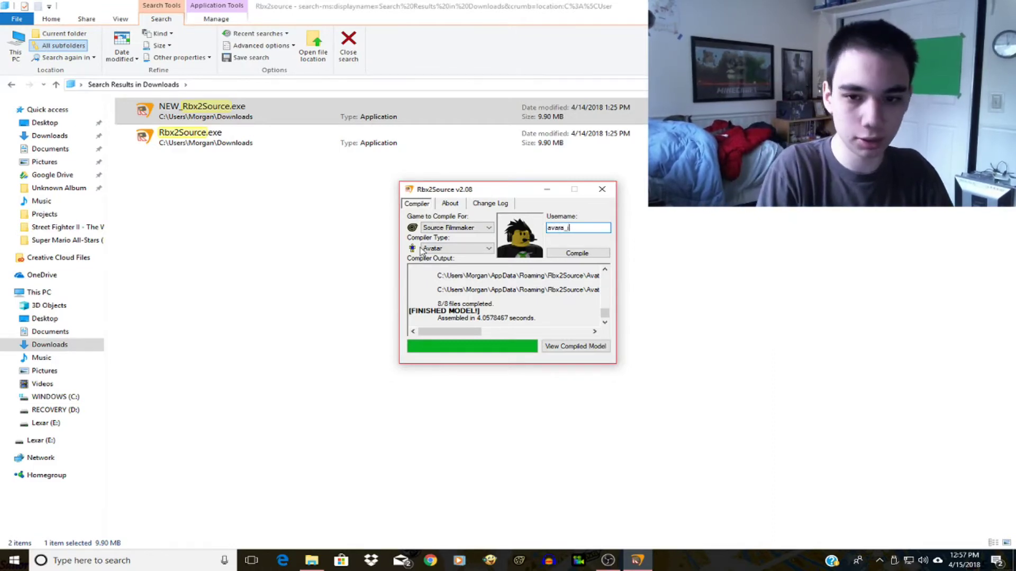
{"action": "left_click", "coordinate": [450, 232]}
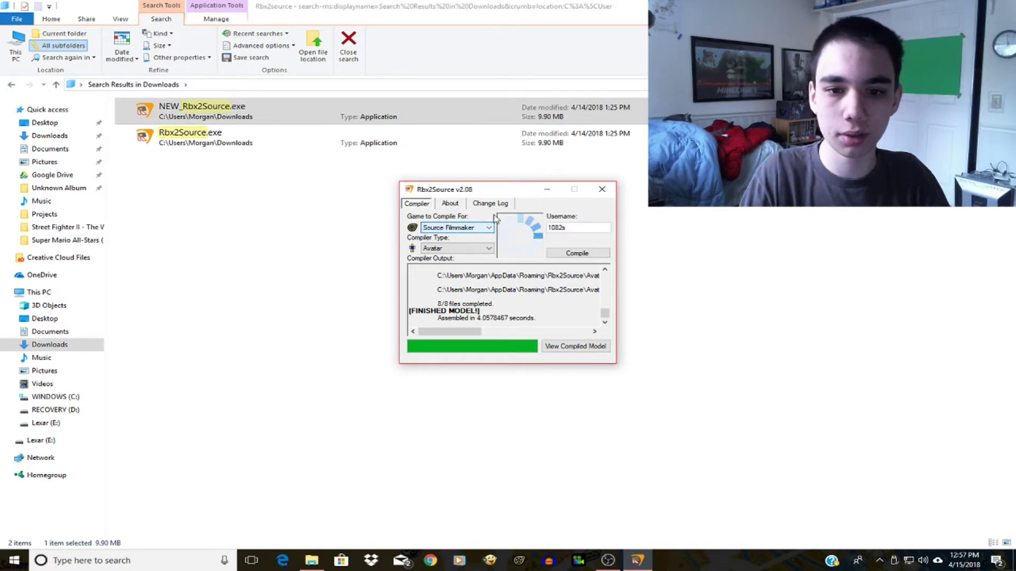
{"action": "left_click", "coordinate": [592, 228]}
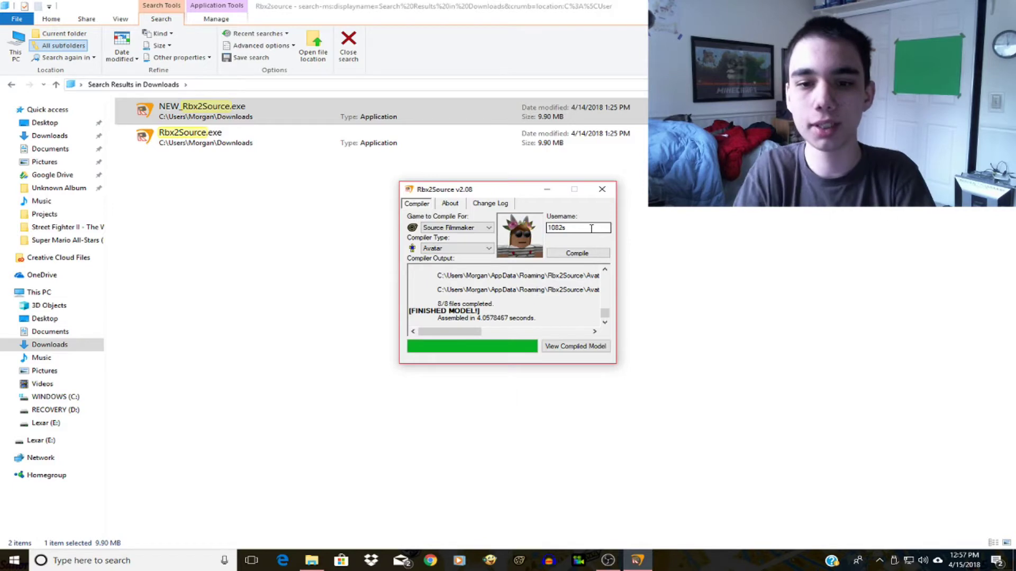
{"action": "left_click", "coordinate": [577, 253]}
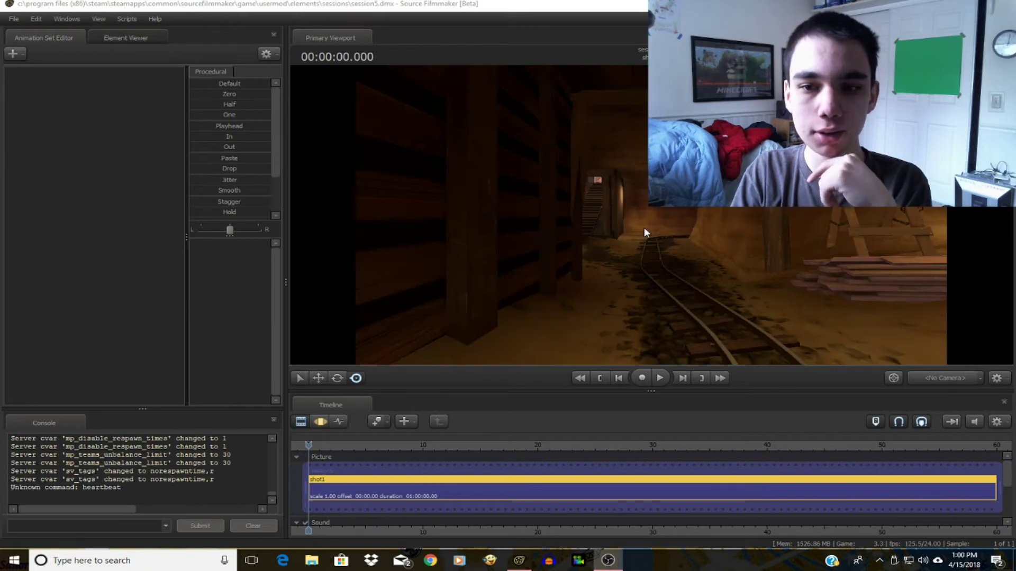
Step: Toggle viewport progressive refinement and preview the Roblox avatar models in the .MDL browser
{"action": "right_click", "coordinate": [643, 227]}
{"action": "left_click", "coordinate": [684, 244]}
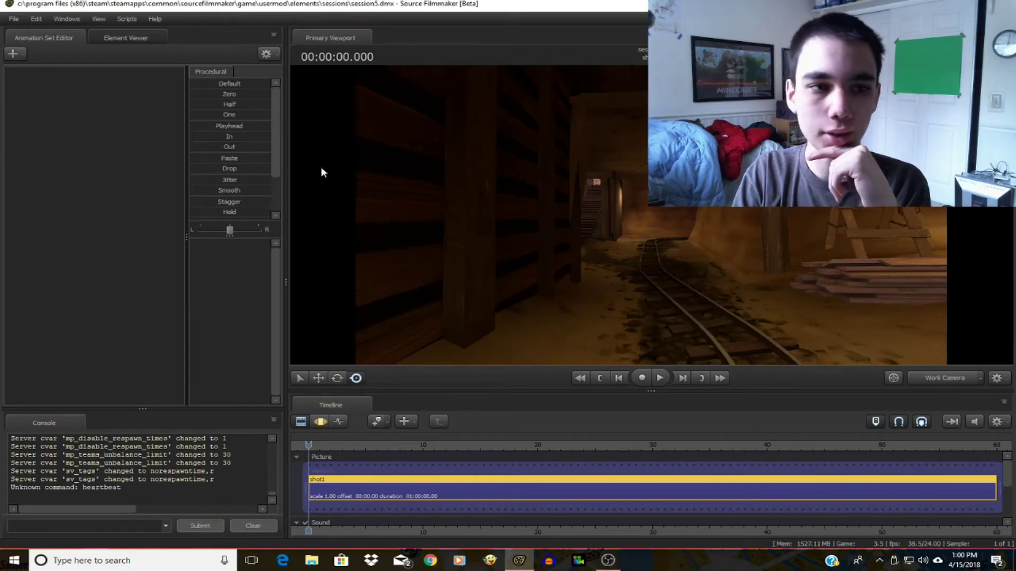
{"action": "left_click", "coordinate": [21, 55]}
{"action": "left_click", "coordinate": [96, 87]}
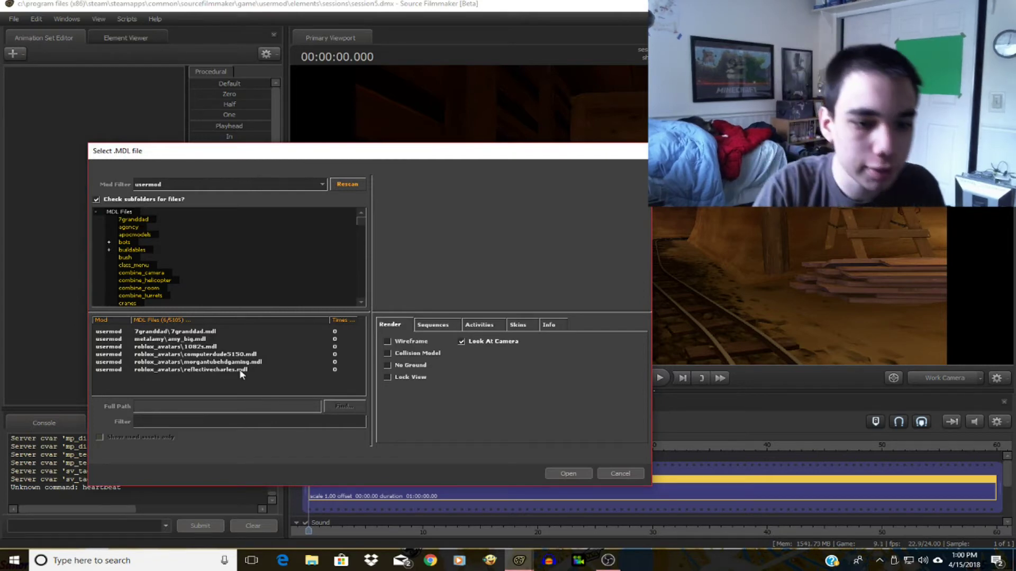
{"action": "left_click", "coordinate": [206, 347]}
{"action": "left_click_drag", "start_coordinate": [602, 259], "coordinate": [714, 276]}
Step: Choose the black-shirted avatar model and load it into the mine scene
{"action": "left_click", "coordinate": [200, 355]}
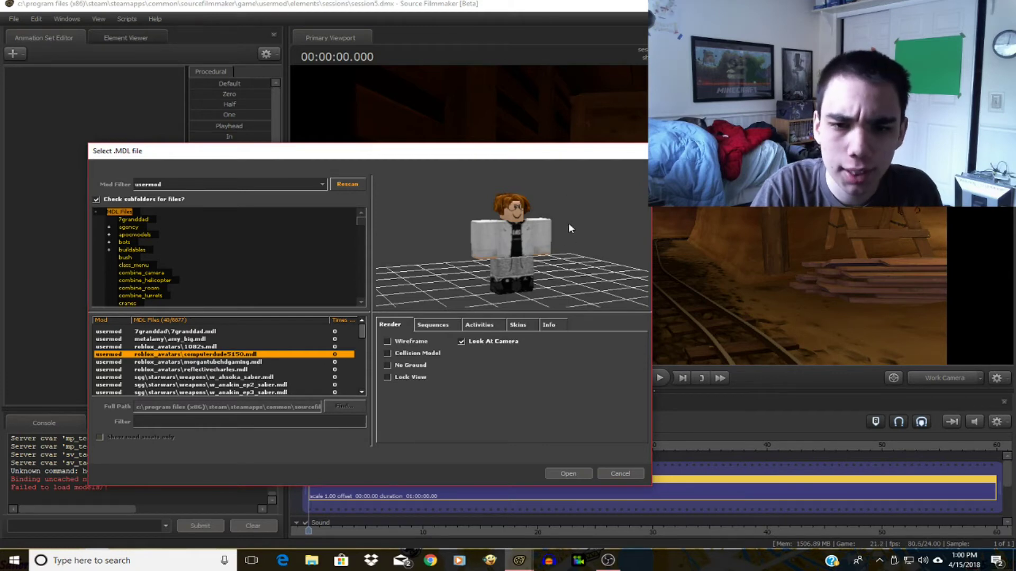
{"action": "left_click", "coordinate": [231, 362]}
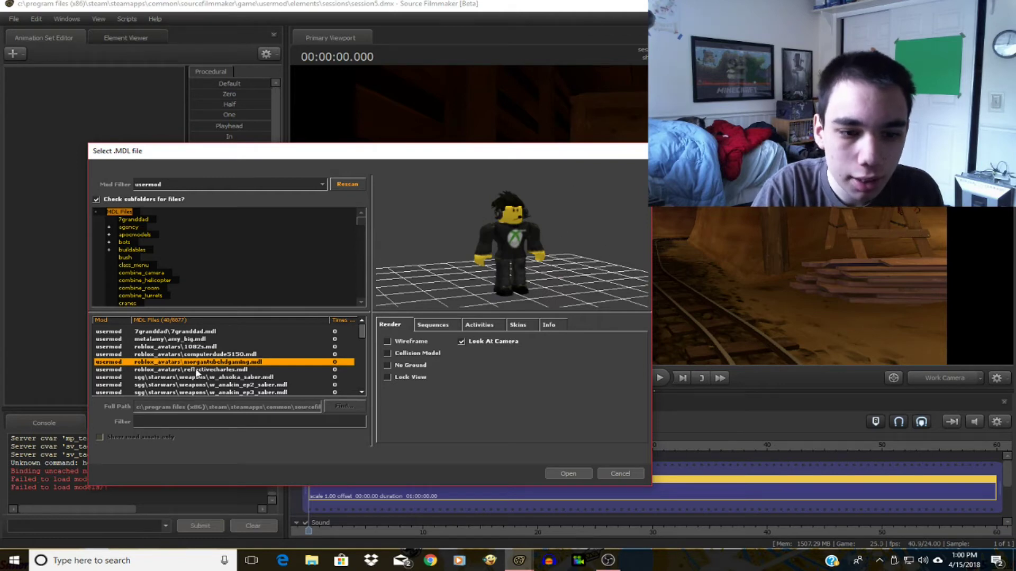
{"action": "left_click", "coordinate": [195, 369]}
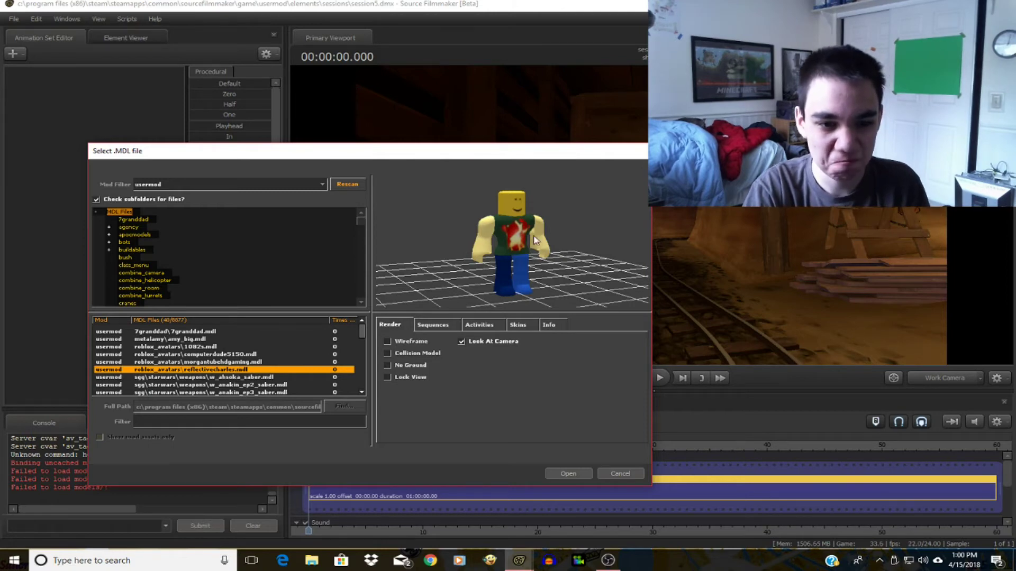
{"action": "left_click", "coordinate": [212, 370]}
{"action": "key", "text": "Up"}
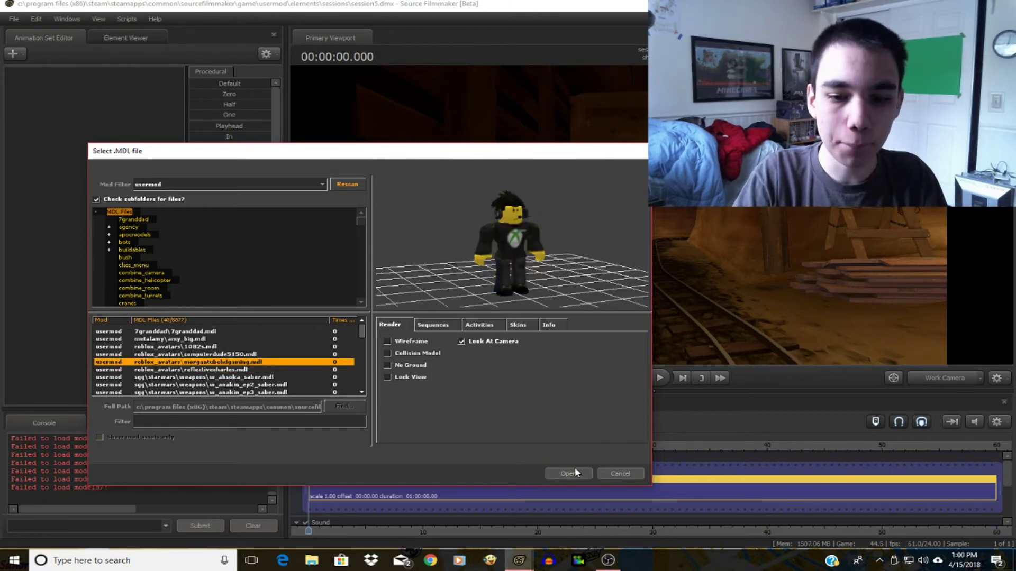
{"action": "left_click", "coordinate": [574, 473]}
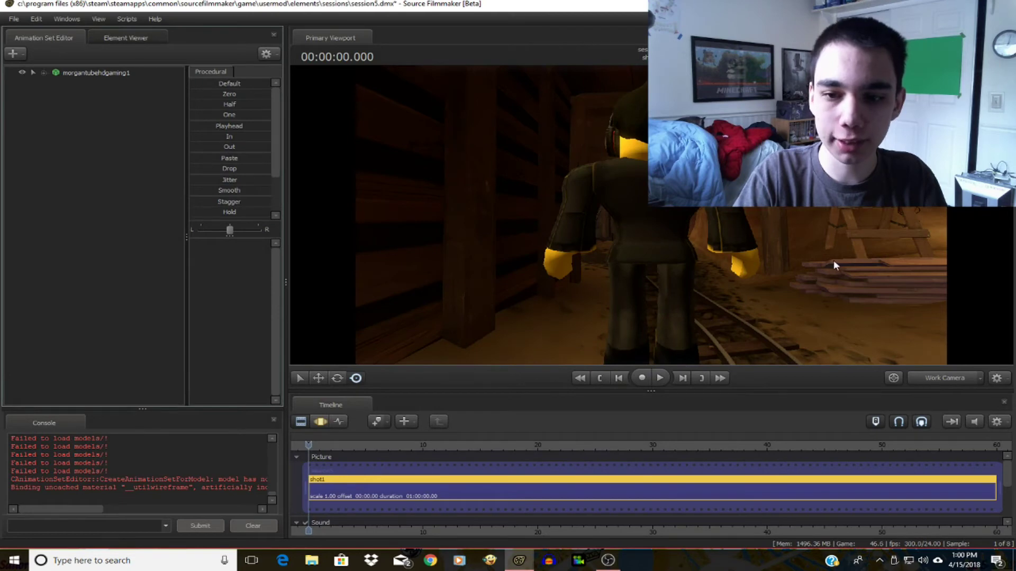
Step: Fly the work camera through the mine tunnel toward the avatar and select its animation set
{"action": "right_click_drag", "start_coordinate": [828, 259], "coordinate": [710, 210]}
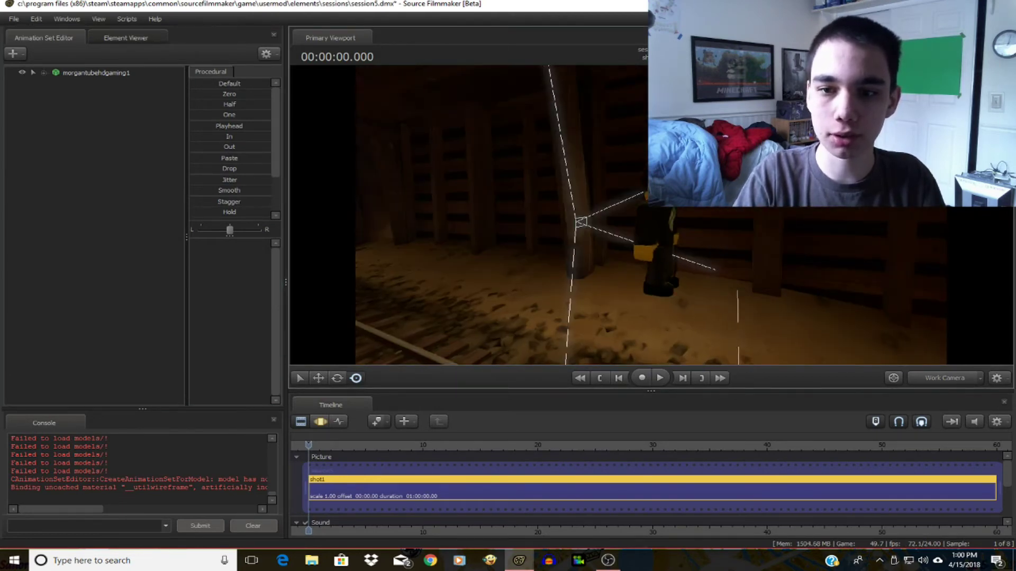
{"action": "left_click", "coordinate": [545, 333]}
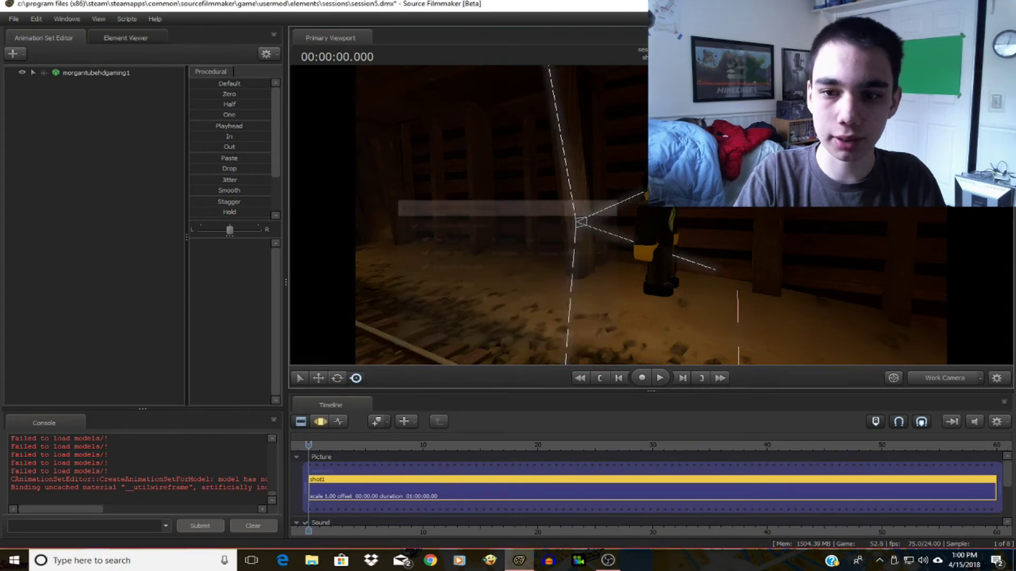
{"action": "right_click_drag", "start_coordinate": [545, 334], "coordinate": [630, 217]}
{"action": "right_click", "coordinate": [592, 261]}
{"action": "left_click", "coordinate": [625, 269]}
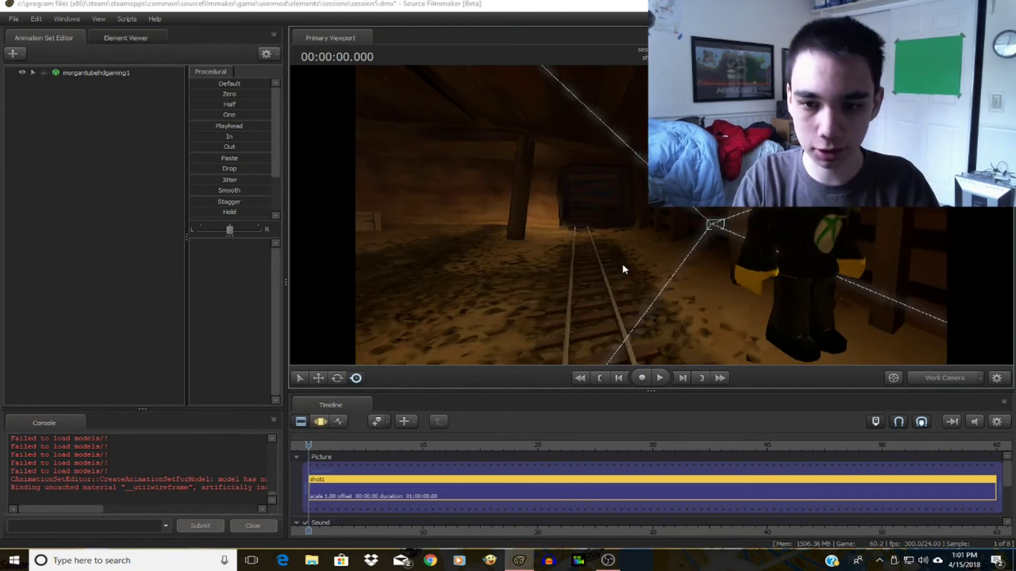
{"action": "left_click", "coordinate": [590, 334]}
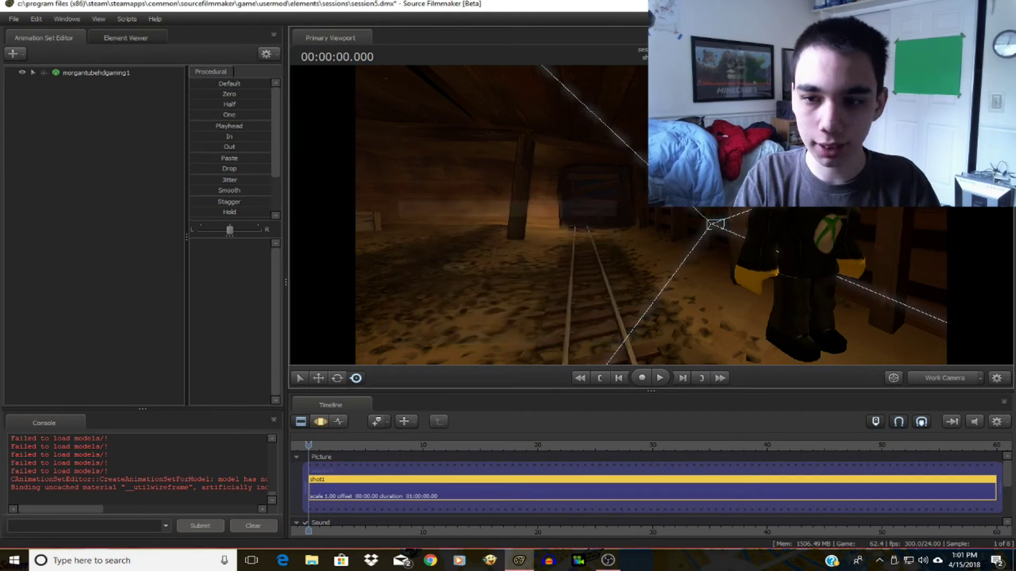
{"action": "right_click_drag", "start_coordinate": [590, 334], "coordinate": [855, 344]}
{"action": "left_click", "coordinate": [957, 380]}
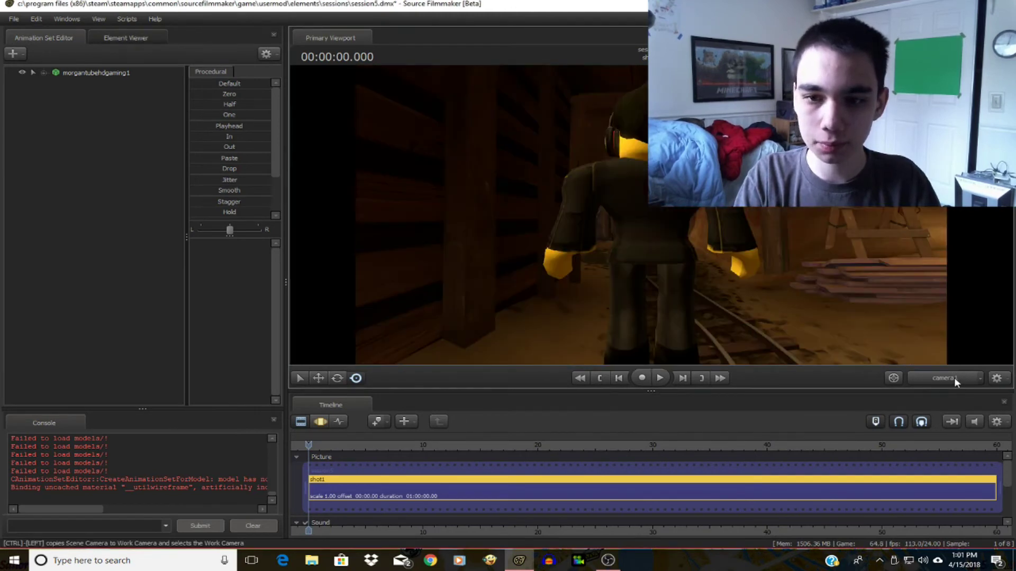
{"action": "left_click_drag", "start_coordinate": [529, 212], "coordinate": [656, 212]}
{"action": "left_click", "coordinate": [100, 74]}
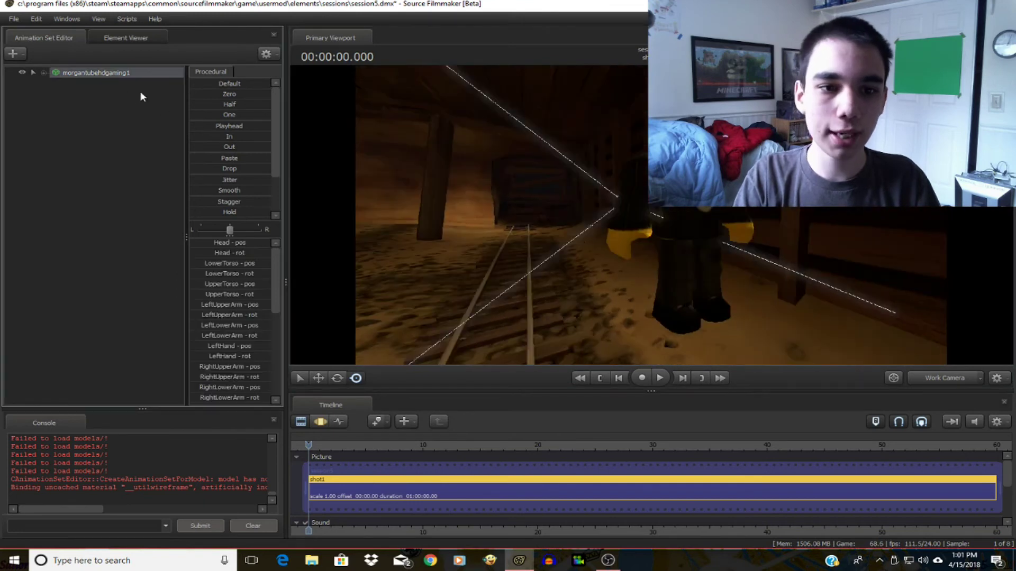
Step: Switch the timeline to the Motion Editor and bring the view up to the avatar
{"action": "left_click", "coordinate": [320, 421]}
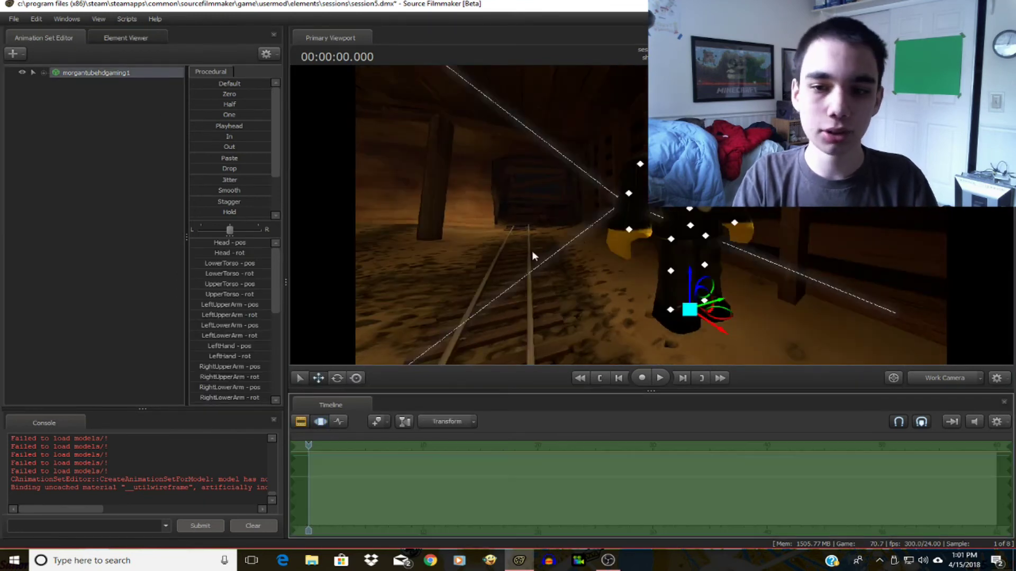
{"action": "left_click_drag", "start_coordinate": [529, 211], "coordinate": [850, 259]}
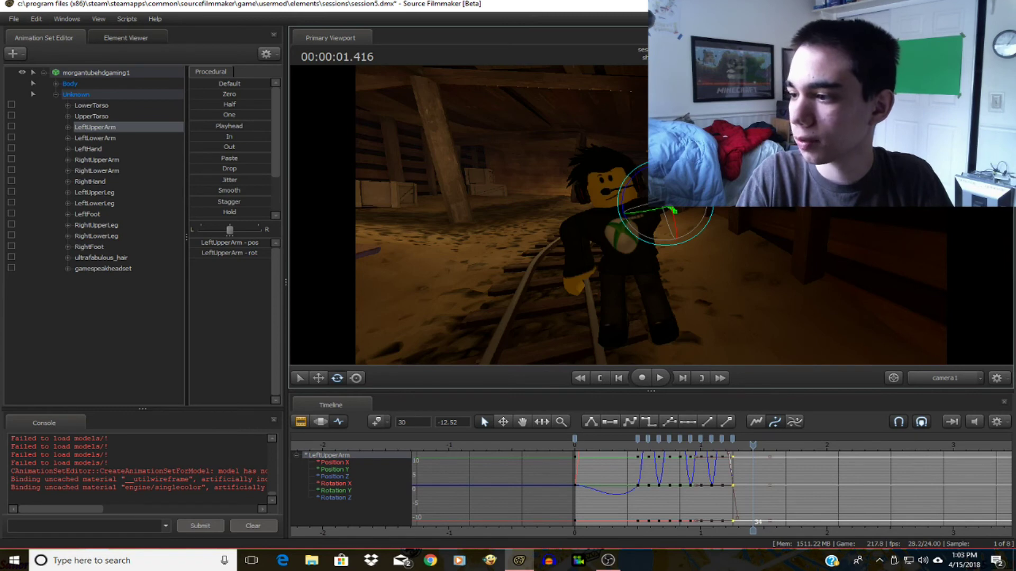
Step: Save session5.dmx from the File menu
{"action": "left_click", "coordinate": [14, 19]}
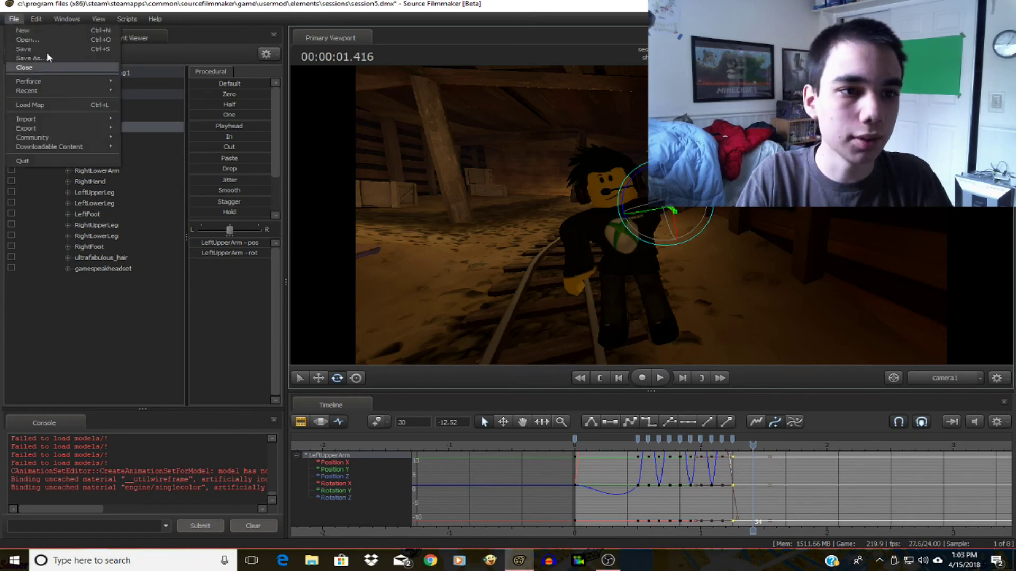
{"action": "left_click", "coordinate": [48, 53]}
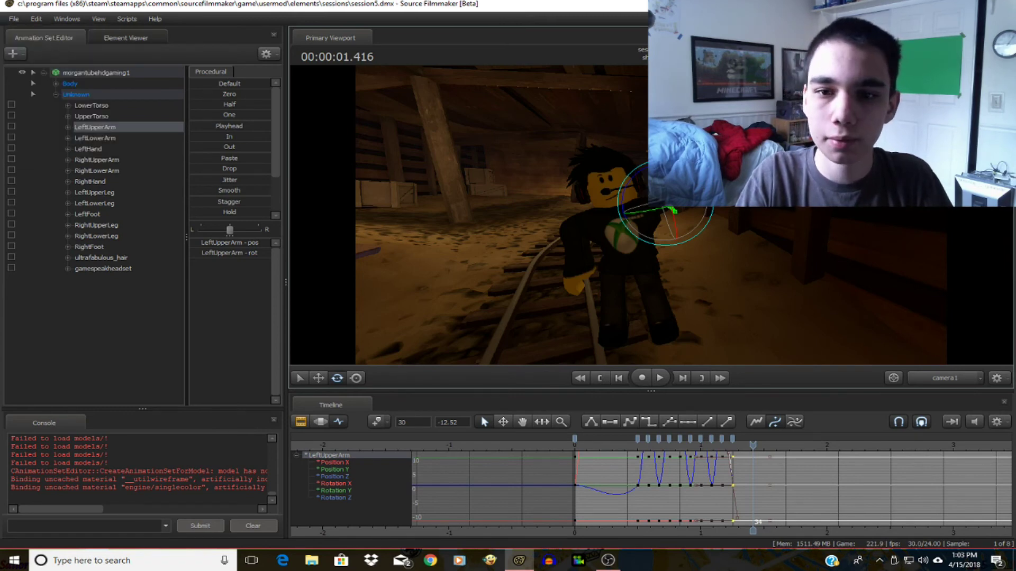